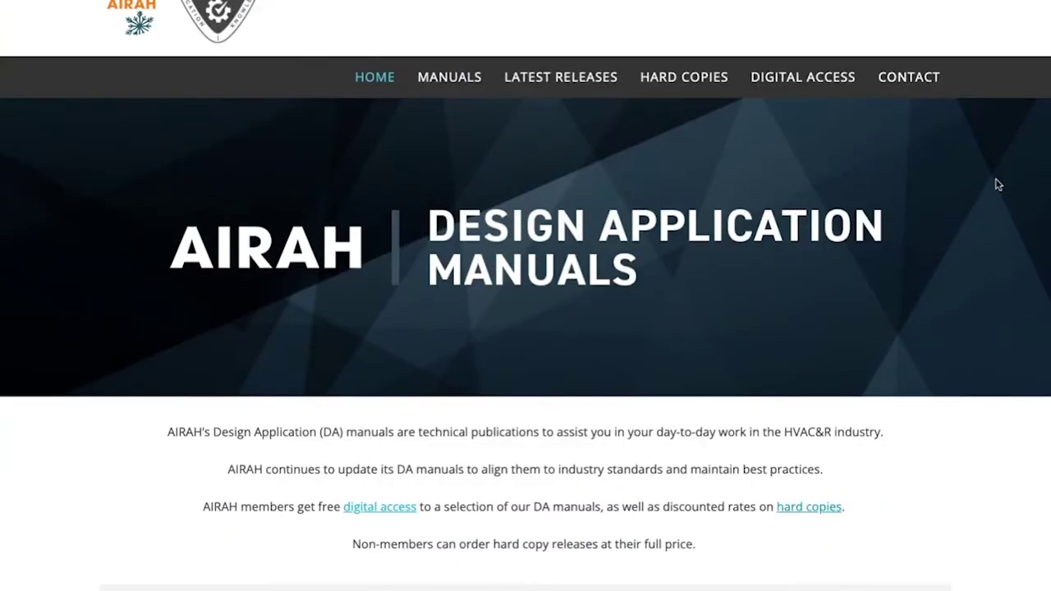
Look through the Design Application manuals catalogue and the member digital access table on the AIRAH site.
scroll(997, 184, "down", 15)
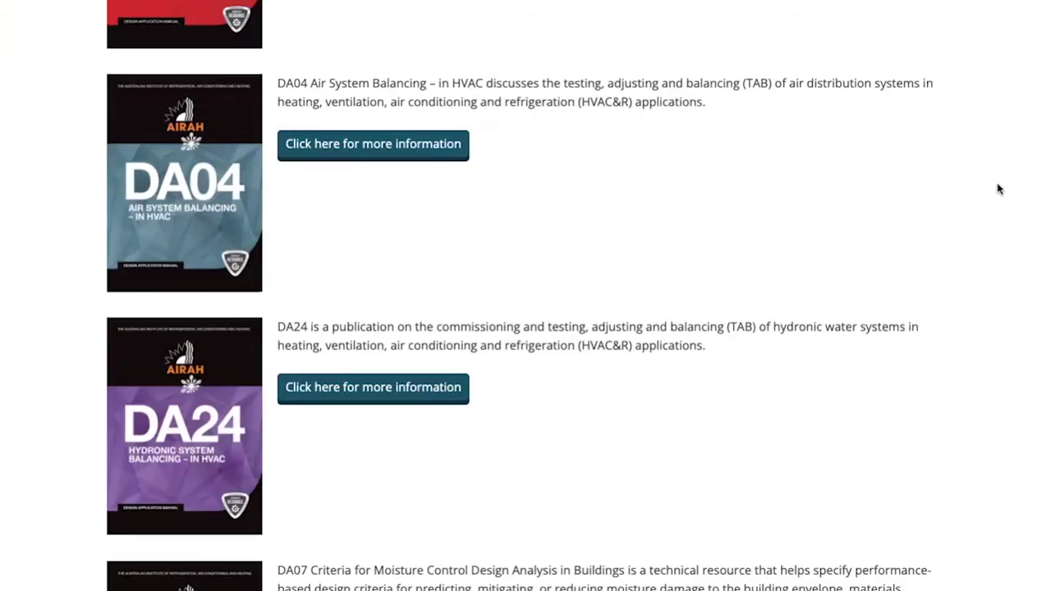
scroll(999, 189, "down", 18)
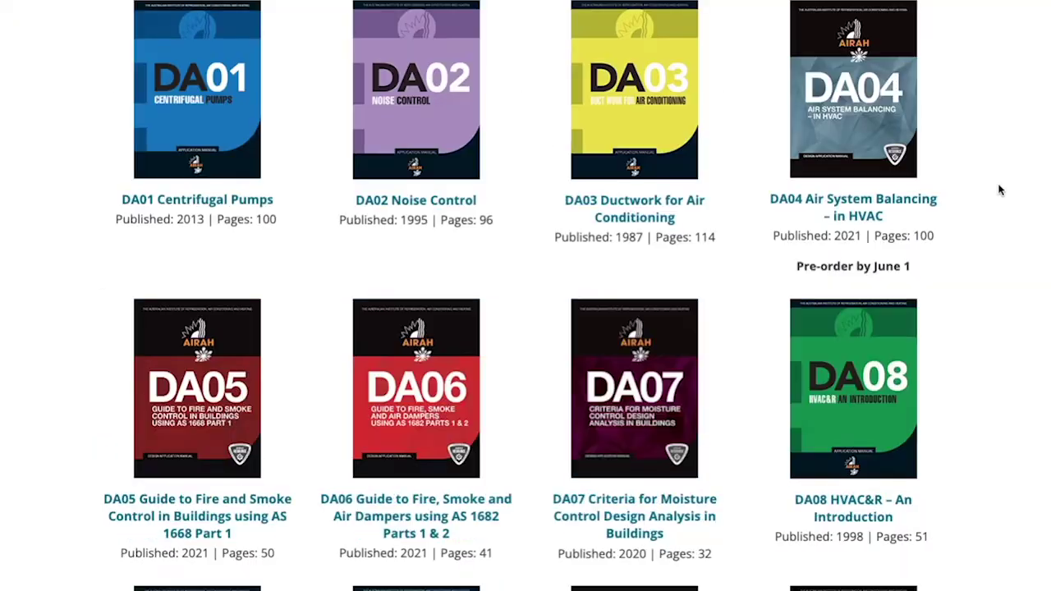
scroll(1000, 190, "down", 20)
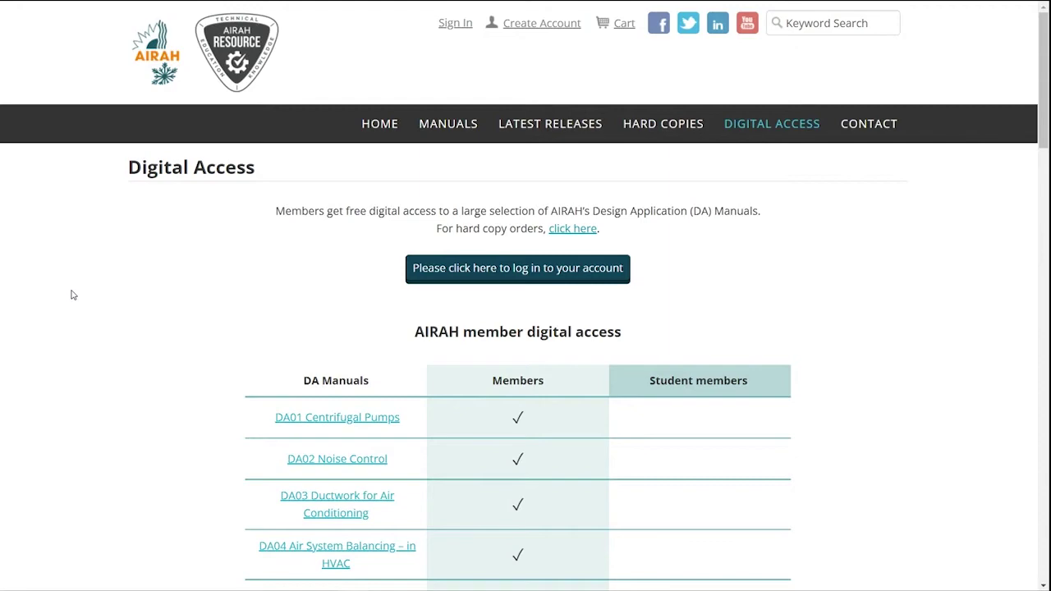
scroll(72, 294, "down", 7)
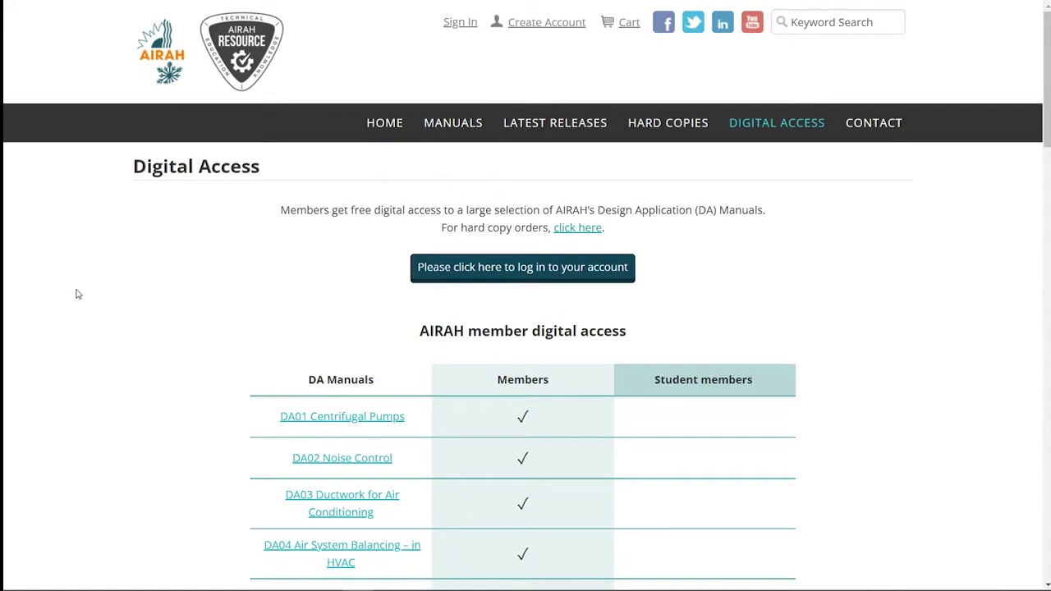
Sign in to the AIRAH member account with its username and password.
left_click(458, 27)
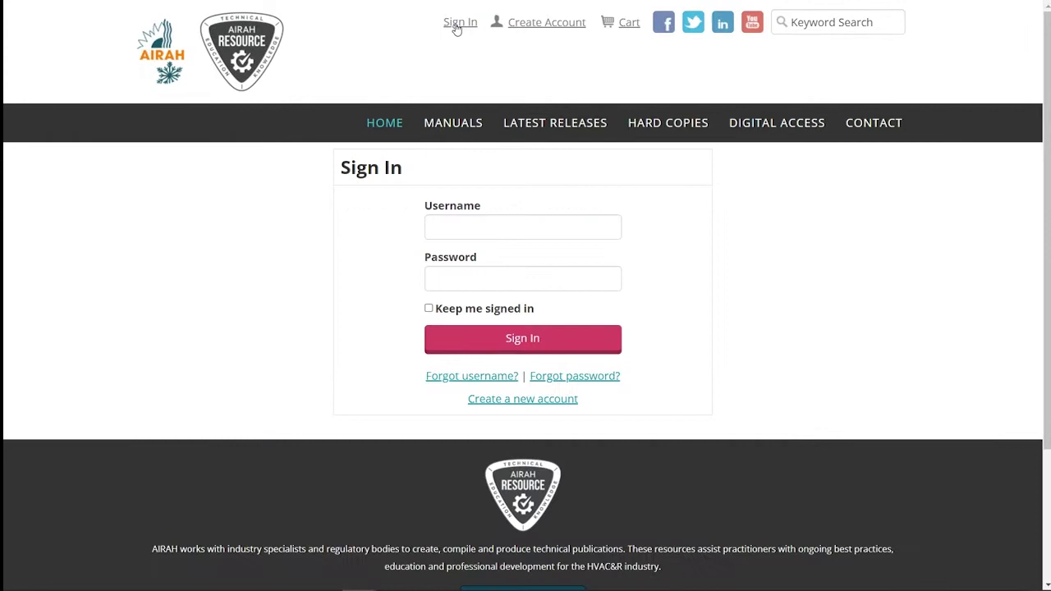
left_click(458, 224)
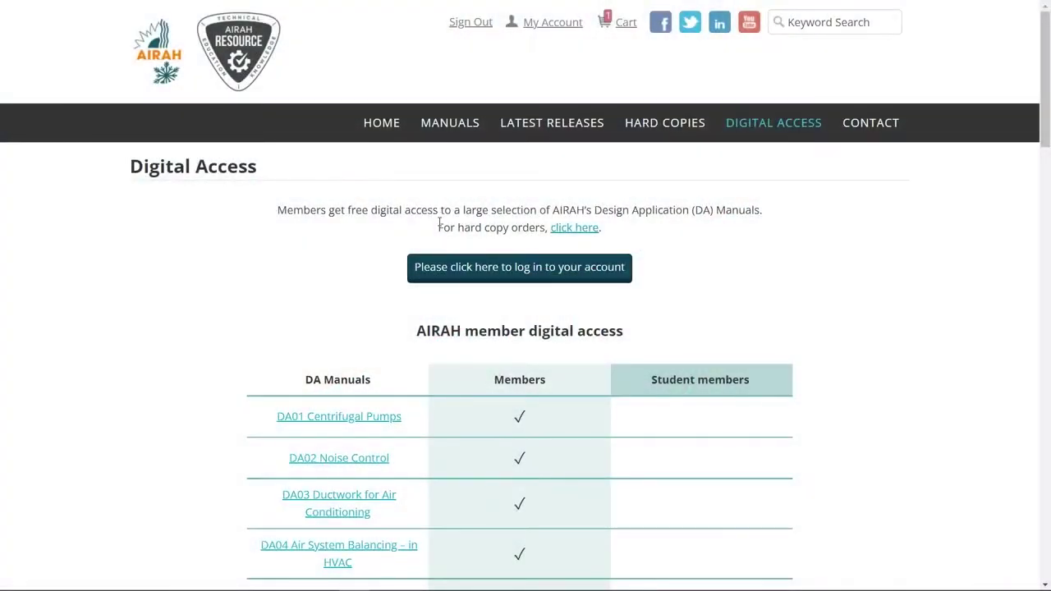
Open the member account's My Benefits section and review the digital publications offered for download.
left_click(538, 25)
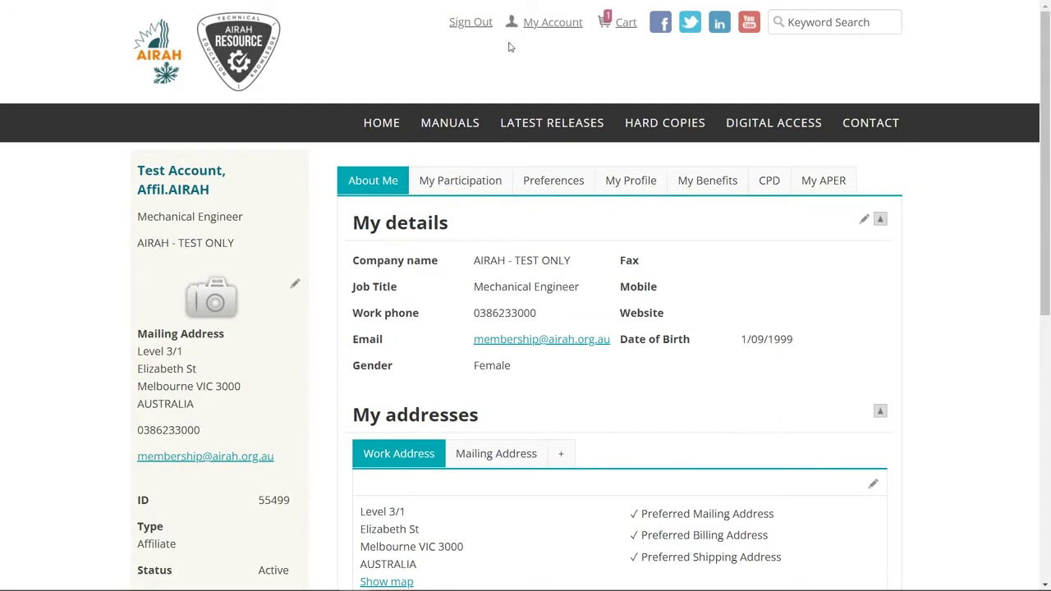
left_click(694, 188)
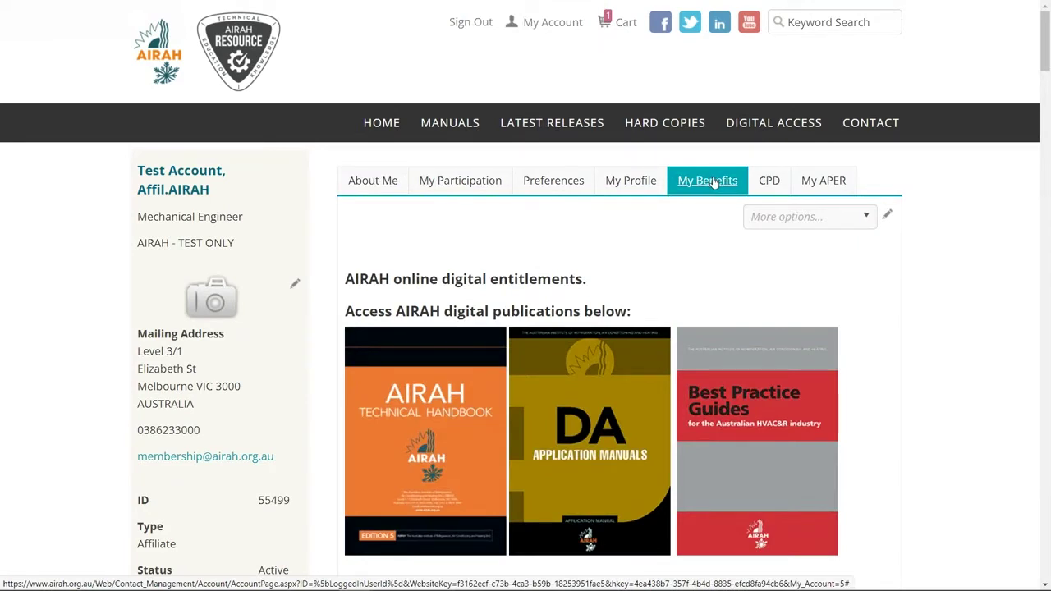
scroll(713, 182, "down", 5)
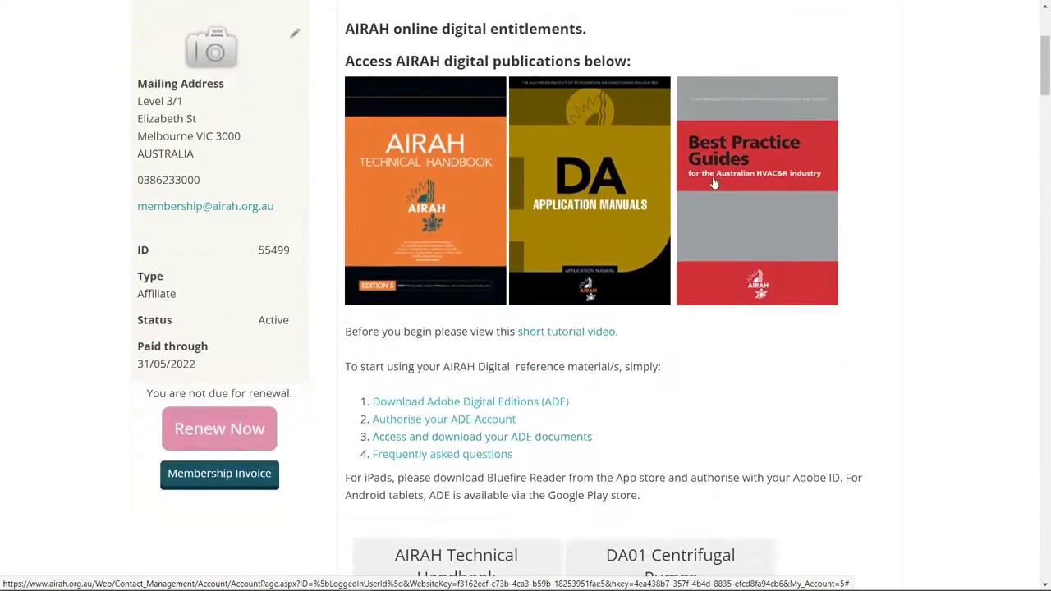
scroll(714, 182, "down", 6)
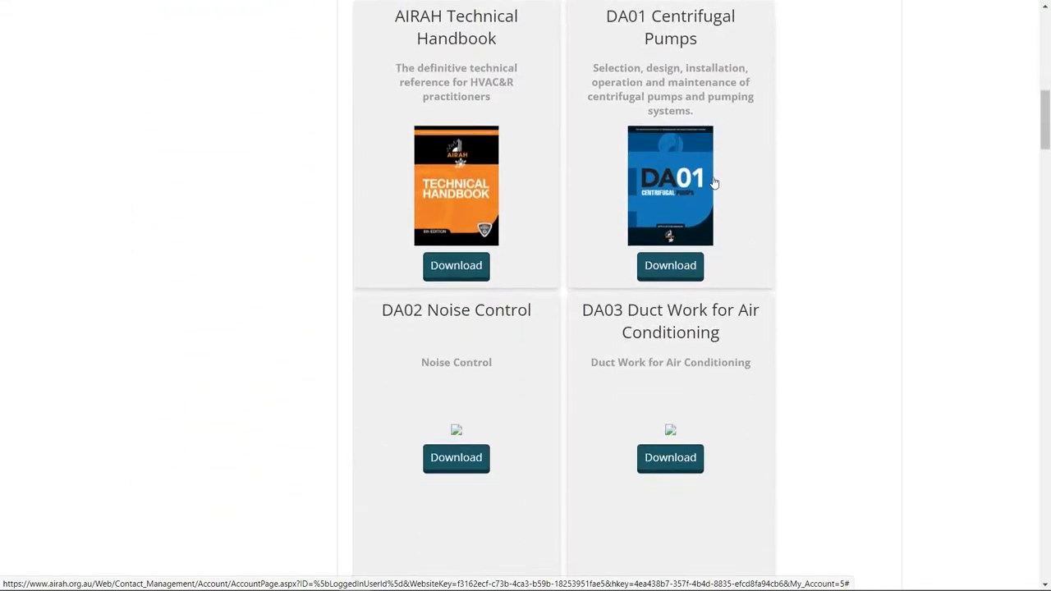
Follow the Adobe Digital Editions download link to Adobe's Australian site and download the 4.5.11 Windows installer.
scroll(714, 182, "up", 6)
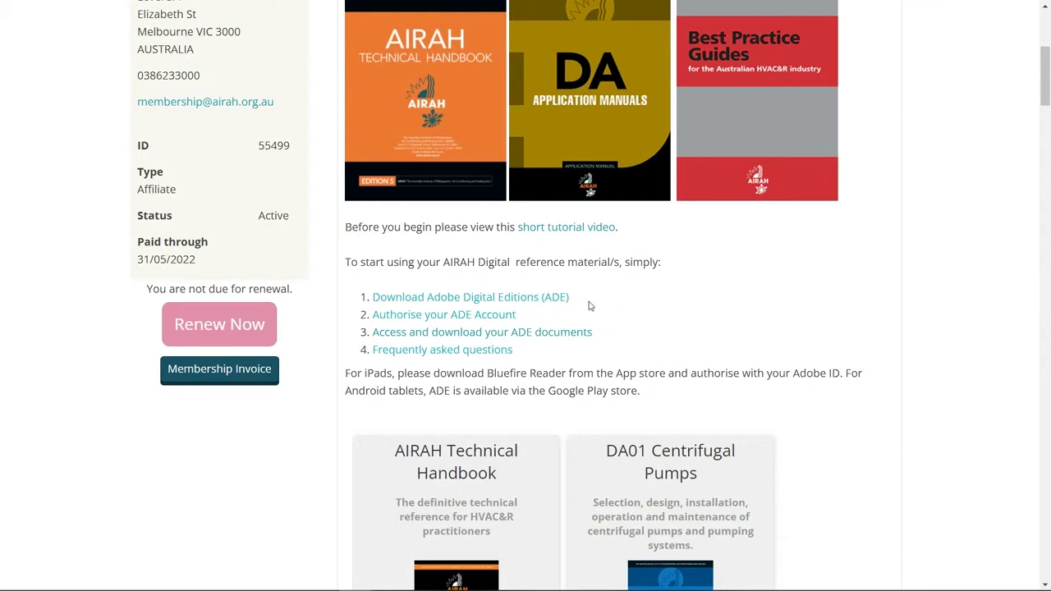
left_click(562, 299)
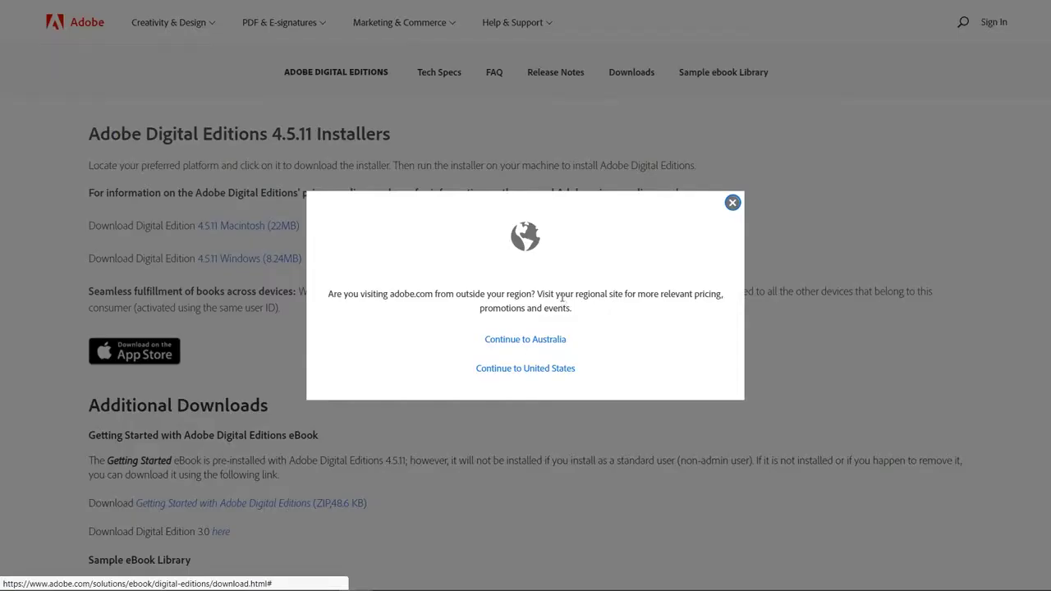
left_click(549, 339)
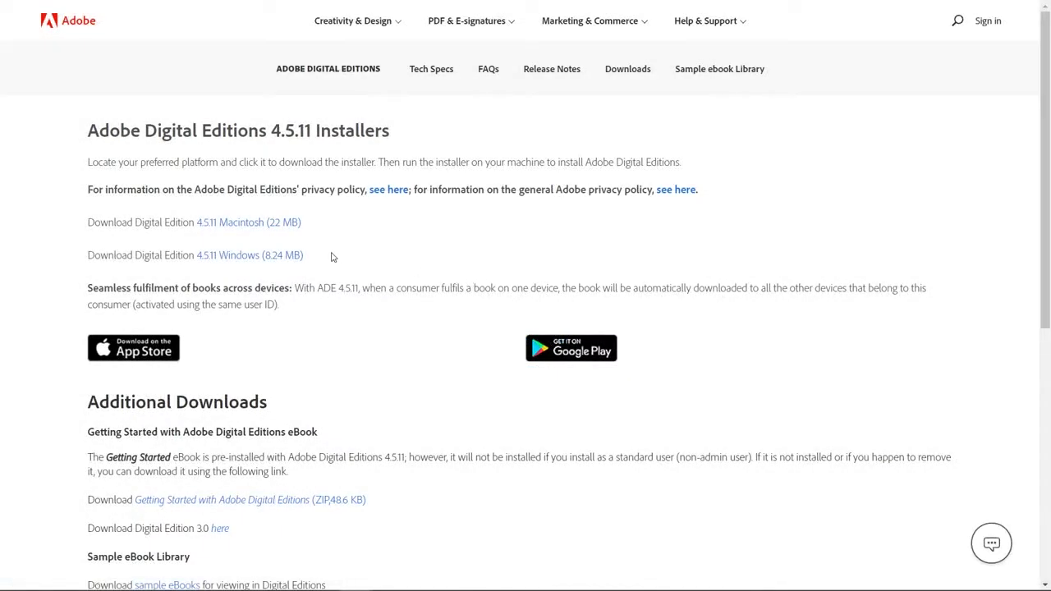
left_click(298, 261)
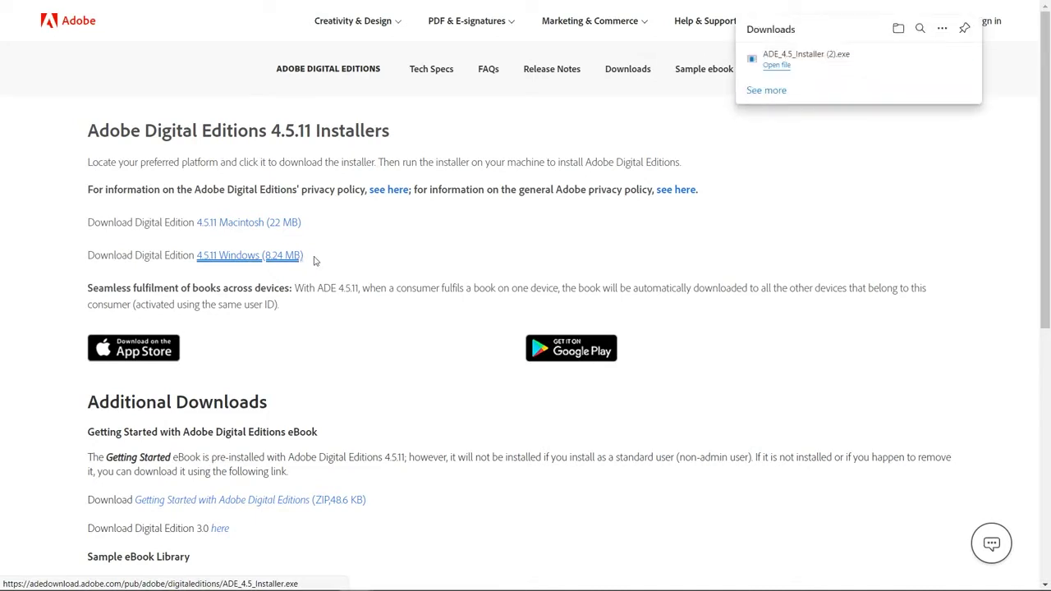
Run the downloaded installer with its protection removed, accept the license agreement and complete the Adobe Digital Editions 4.5.11 setup.
left_click(776, 65)
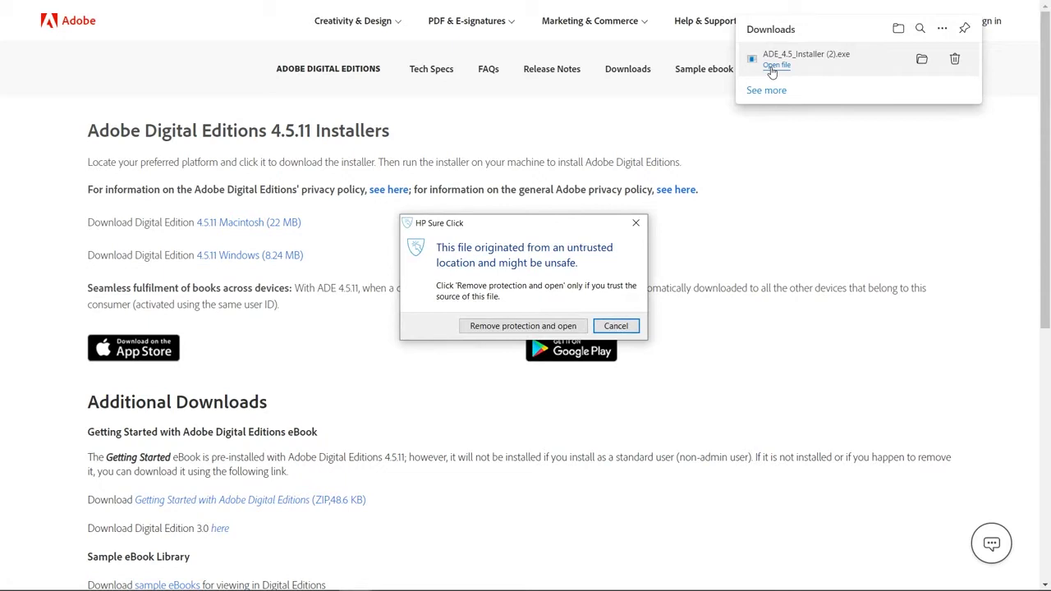
left_click(568, 324)
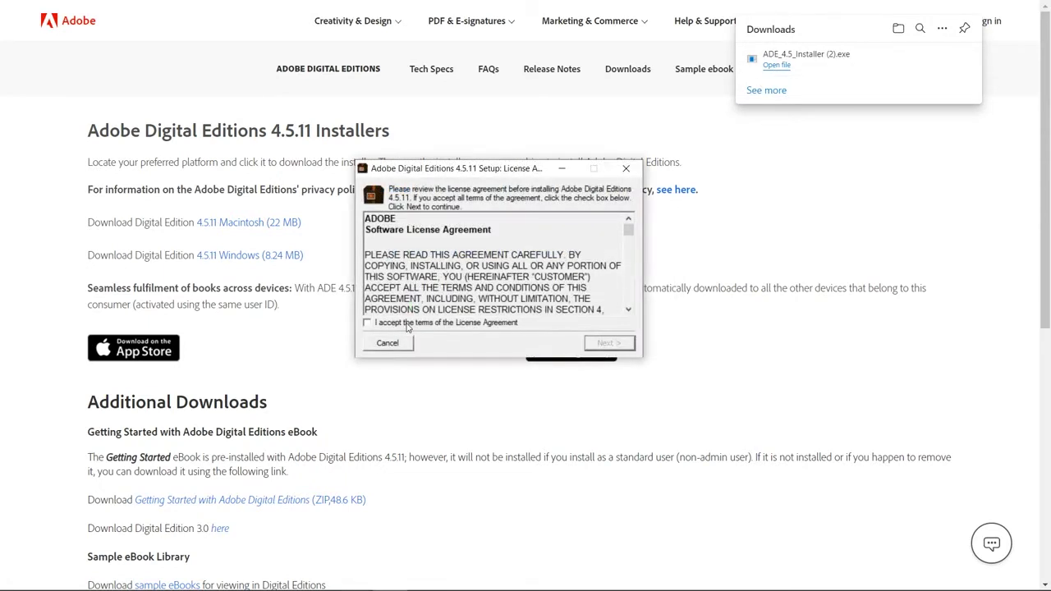
left_click(408, 327)
left_click(595, 346)
left_click(595, 346)
left_click(595, 346)
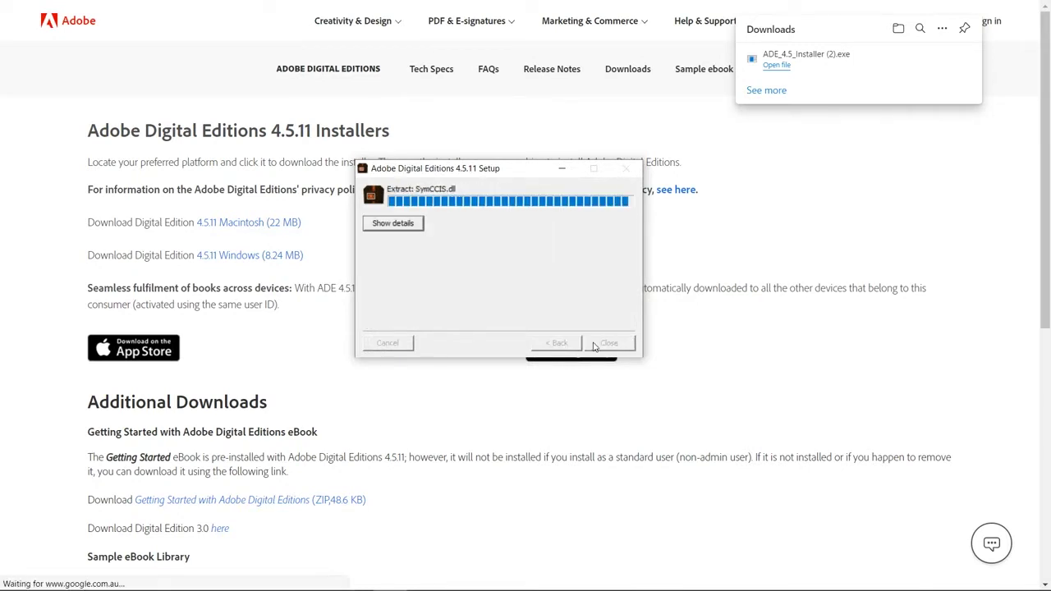
left_click(608, 343)
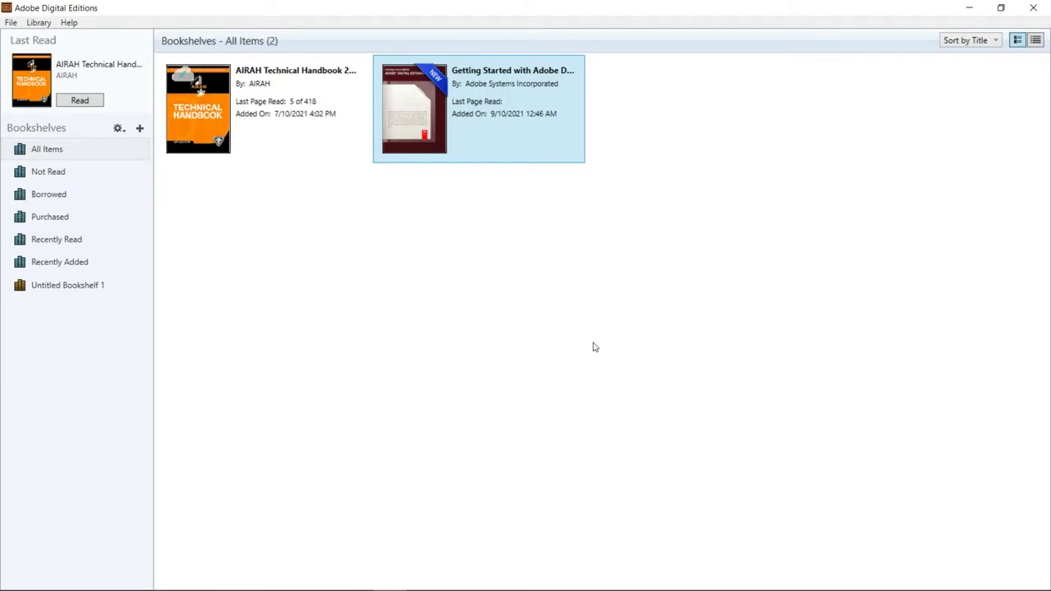
Authorize the computer in Adobe Digital Editions with Adobe ID as eBook vendor, entering the account's Adobe ID and password.
left_click(70, 23)
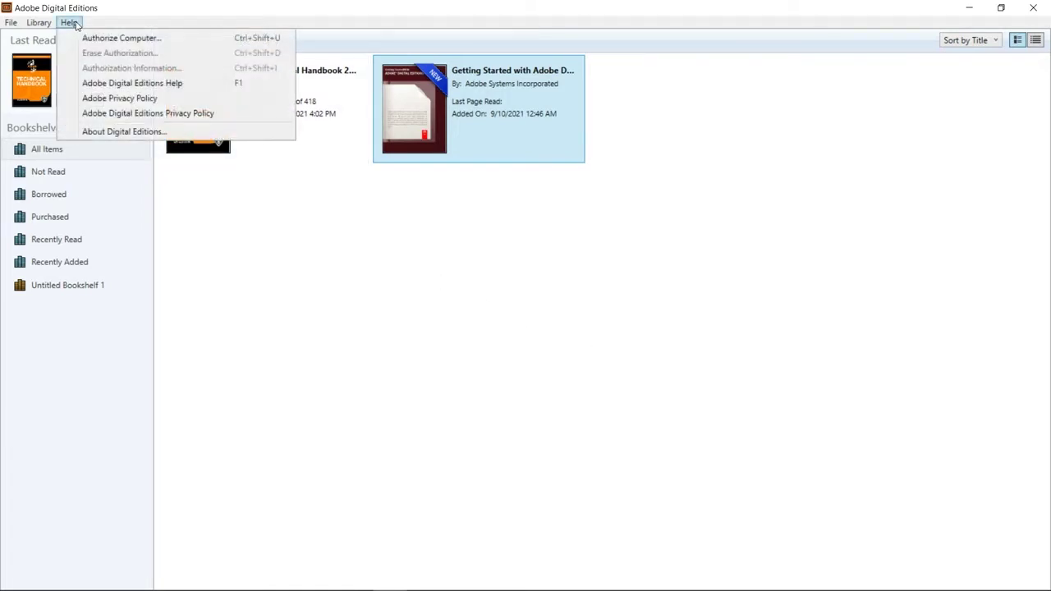
left_click(79, 39)
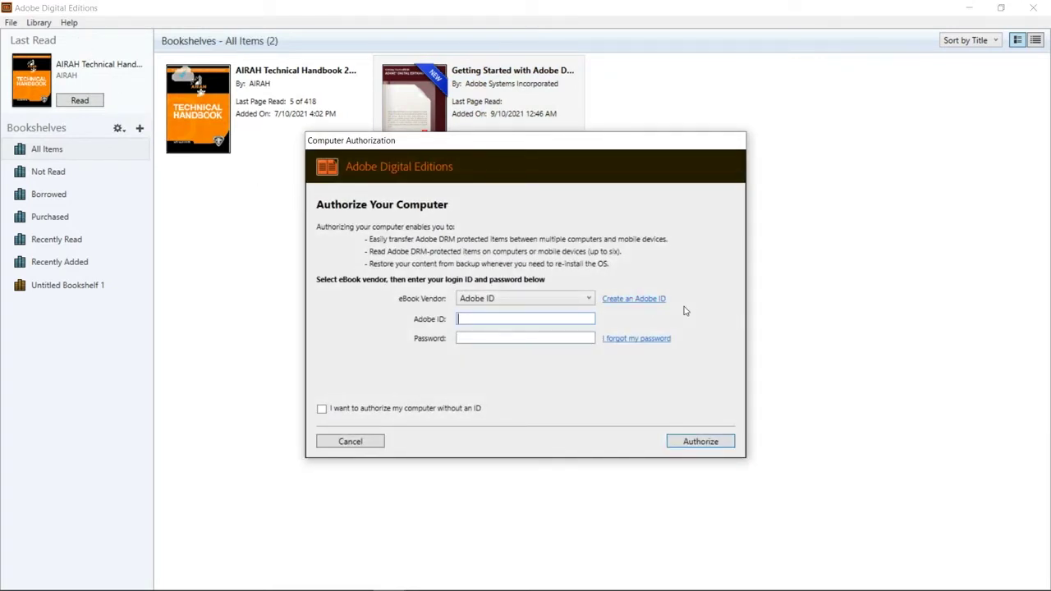
left_click(639, 302)
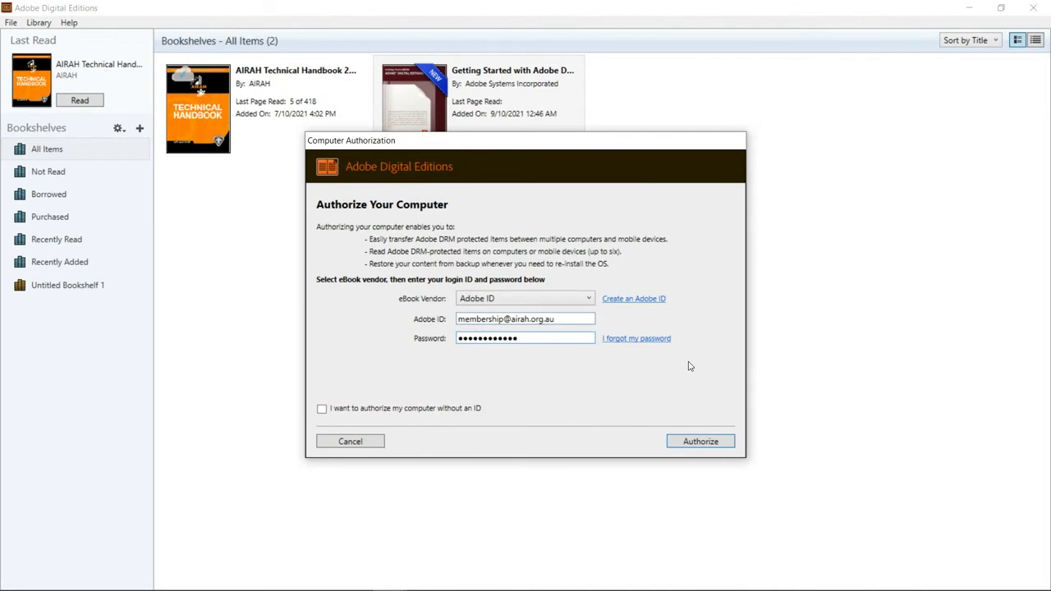
left_click(674, 444)
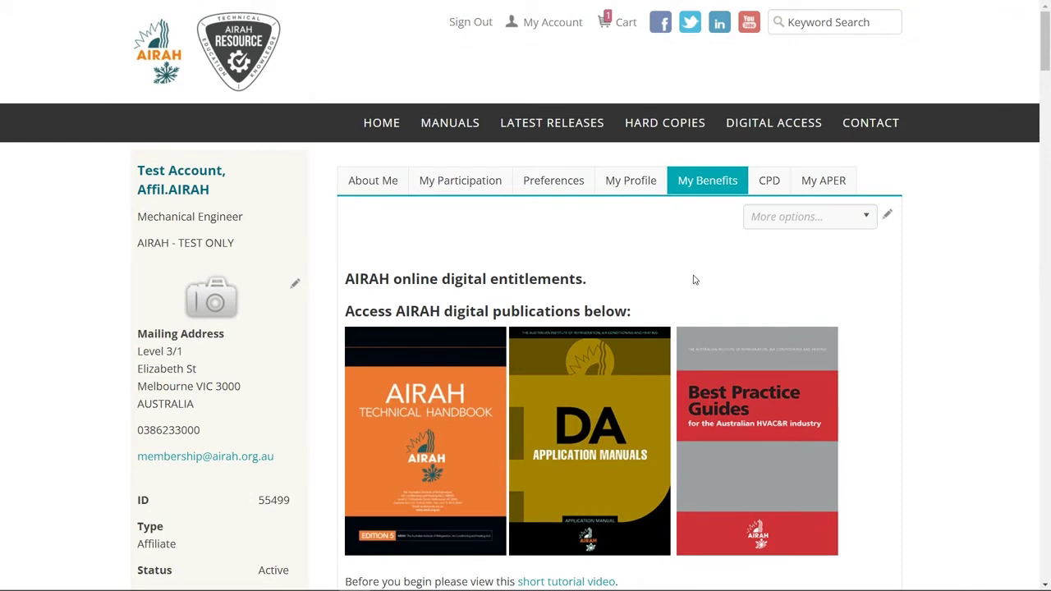
Switch back to My Benefits on the AIRAH site and download the DA01 Centrifugal Pumps manual for Adobe Digital Editions.
scroll(693, 280, "down", 5)
scroll(693, 280, "down", 4)
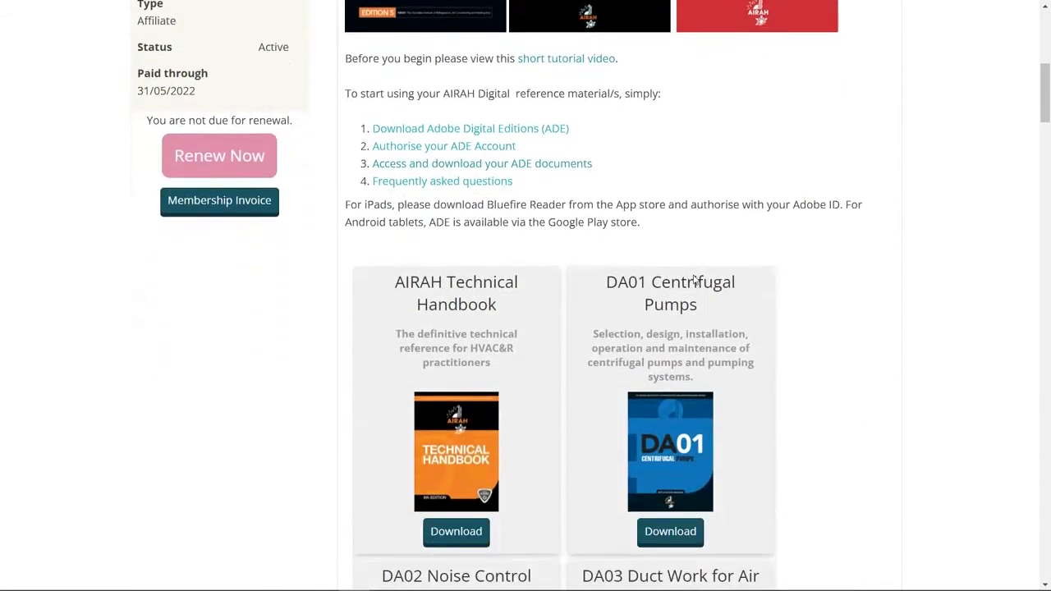
left_click(670, 434)
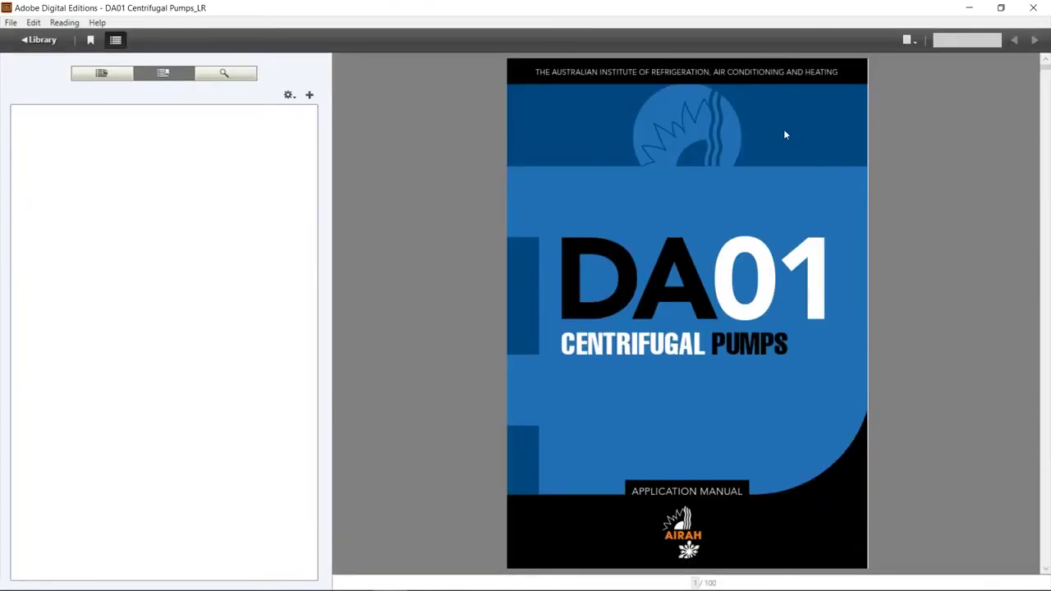
Skim the opening pages of the DA01 Centrifugal Pumps manual and return to the library.
scroll(785, 135, "down", 4)
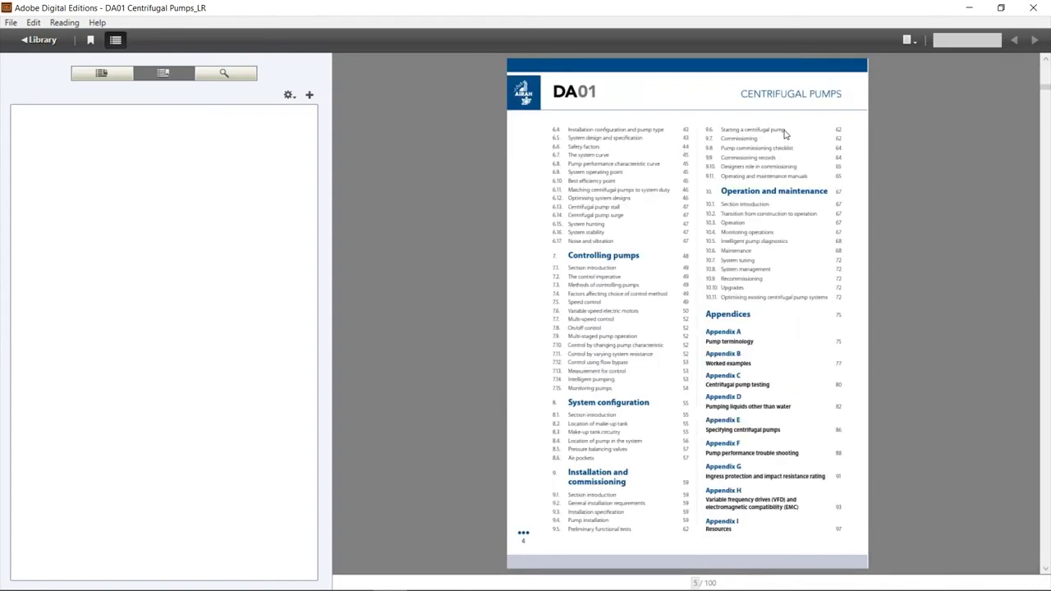
scroll(786, 134, "up", 4)
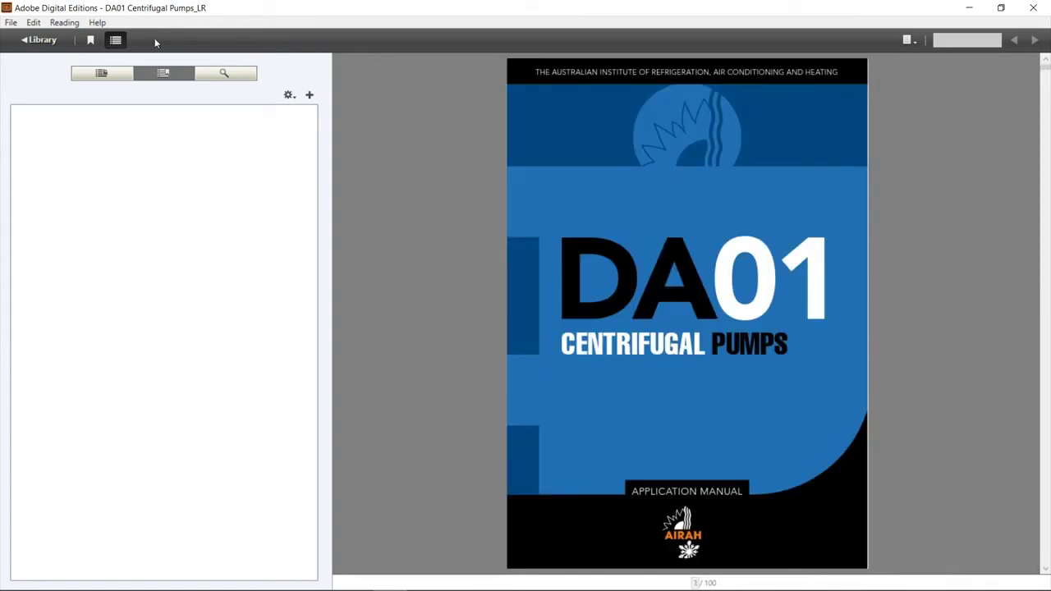
left_click(40, 39)
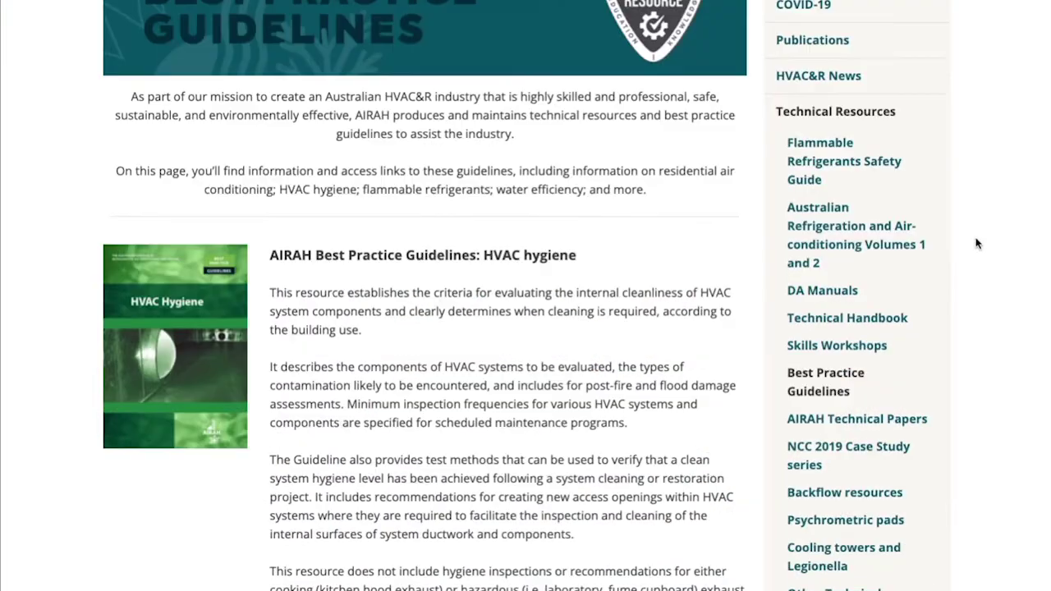
Look over AIRAH's Best Practice Guidelines, Skills Workshops, Technical Papers and Technical Resources pages.
scroll(976, 245, "down", 15)
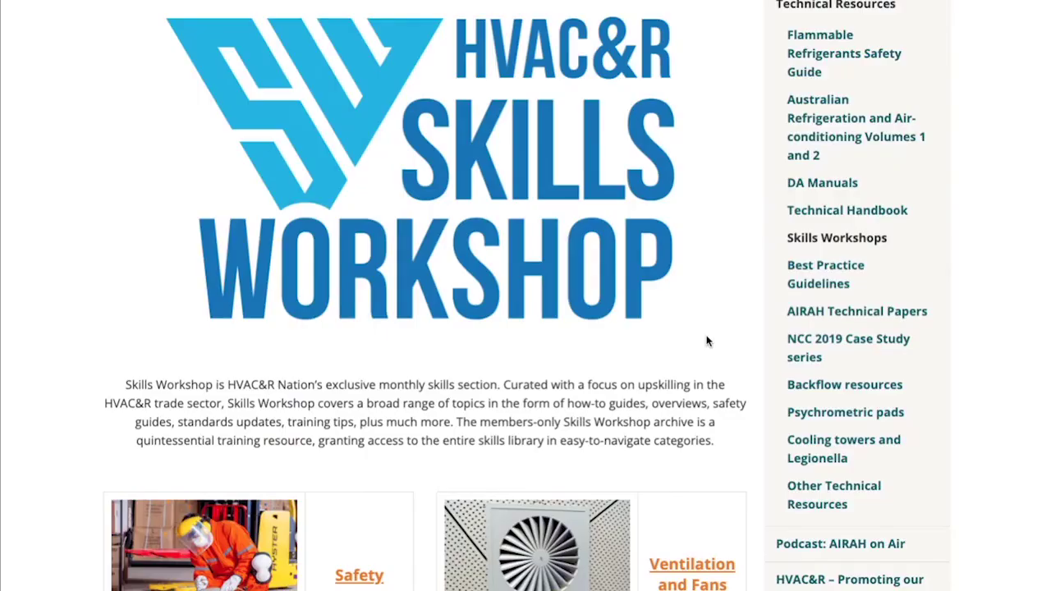
scroll(708, 341, "down", 2)
scroll(707, 341, "down", 5)
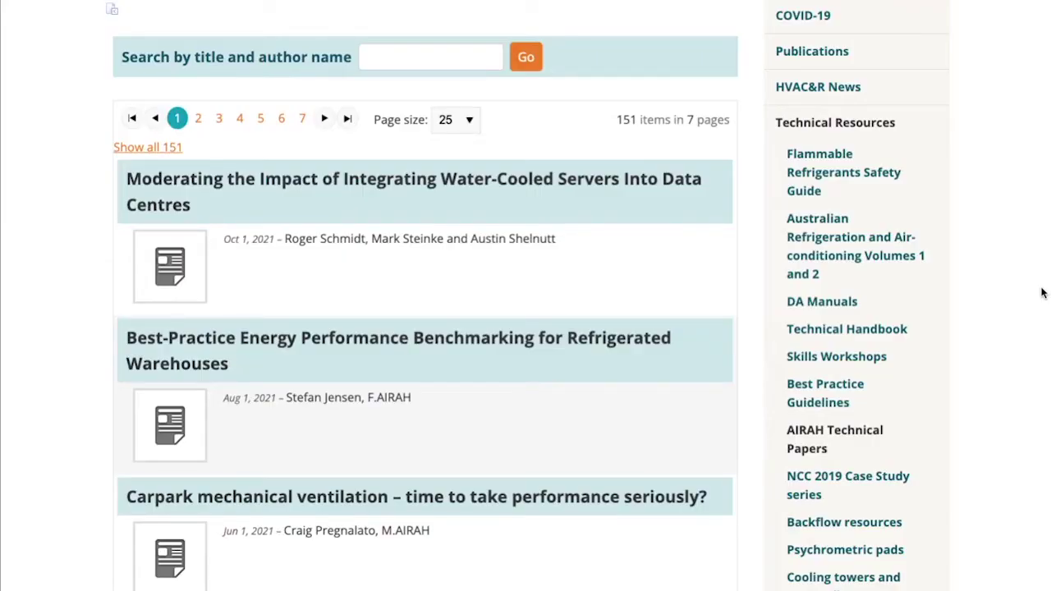
scroll(1041, 293, "down", 11)
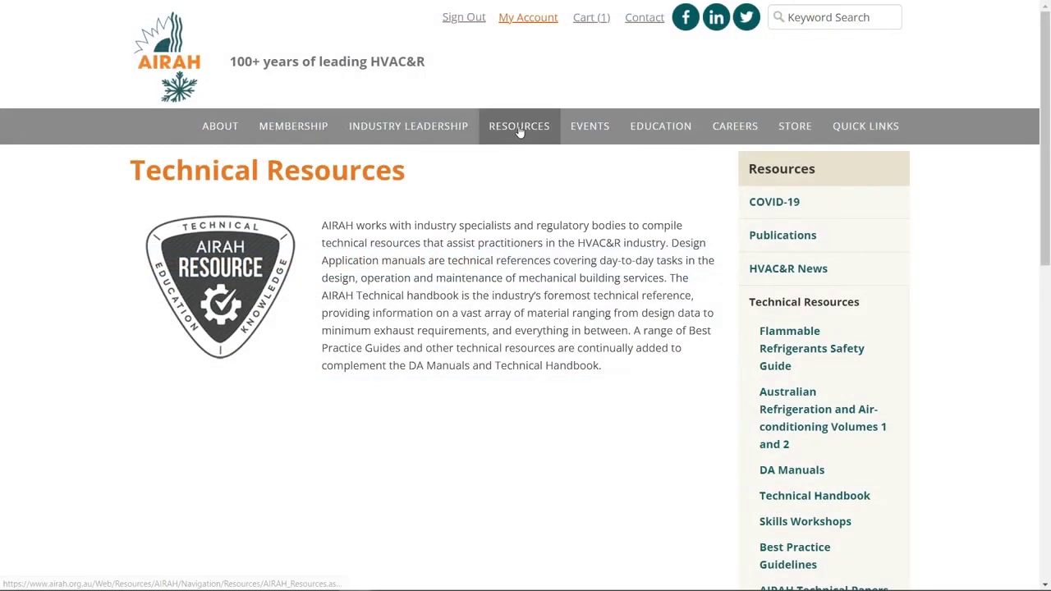
mouse_move(519, 132)
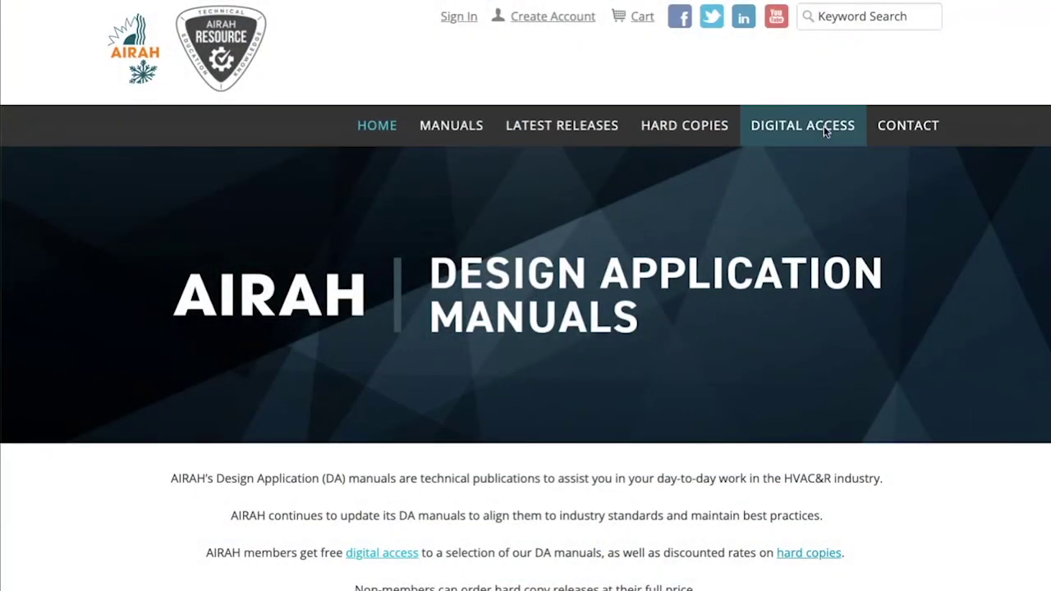
Open the Digital Access page and examine the manuals table and the Adobe Digital Editions help links.
left_click(823, 125)
scroll(816, 301, "down", 10)
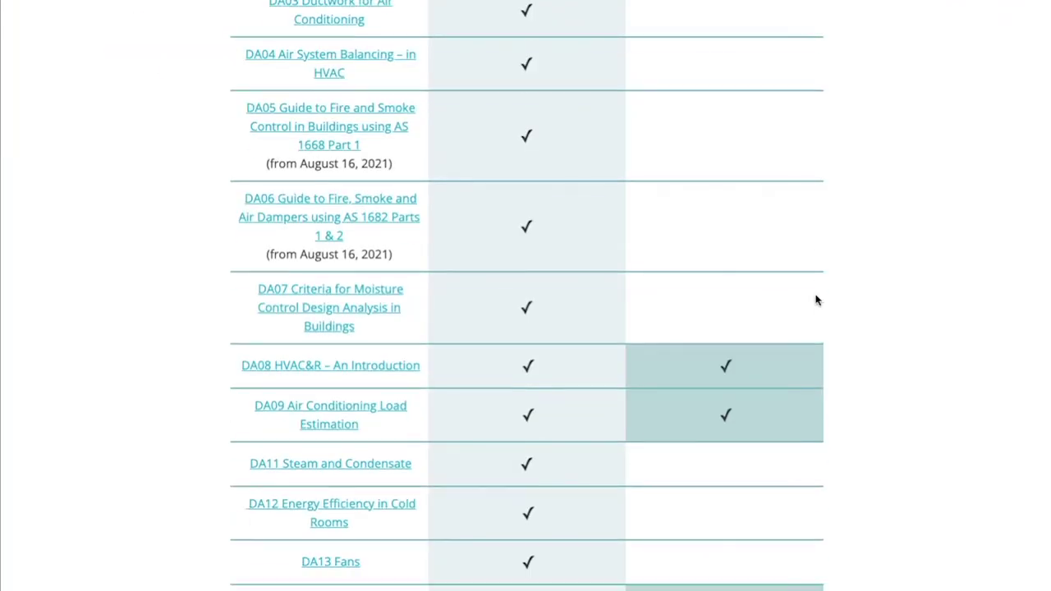
scroll(817, 301, "down", 8)
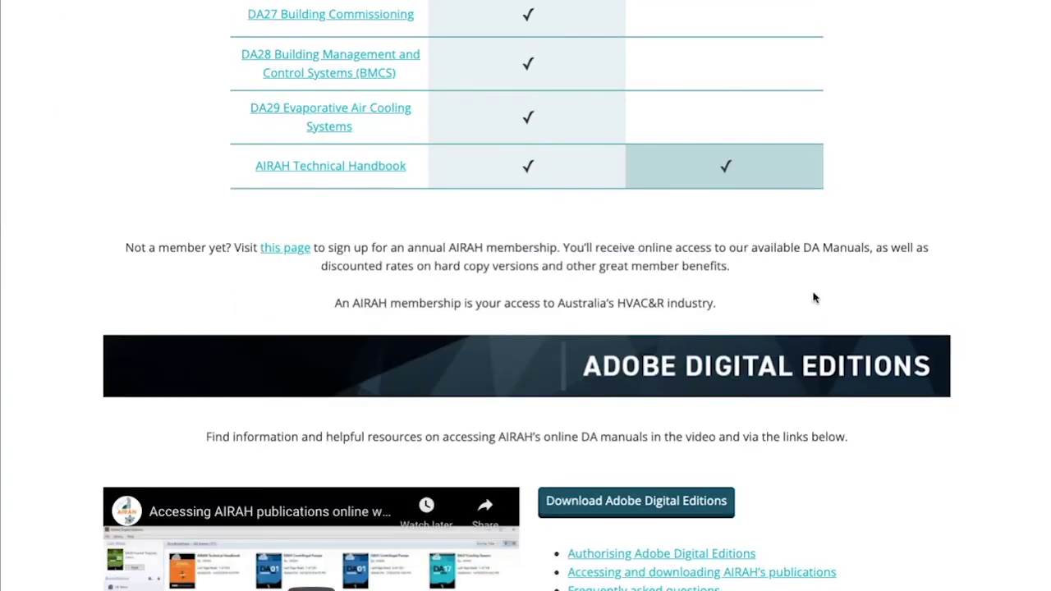
scroll(813, 298, "down", 2)
Open the Adobe Digital Editions frequently asked questions and read through the answers on devices and Mac setup.
left_click(690, 506)
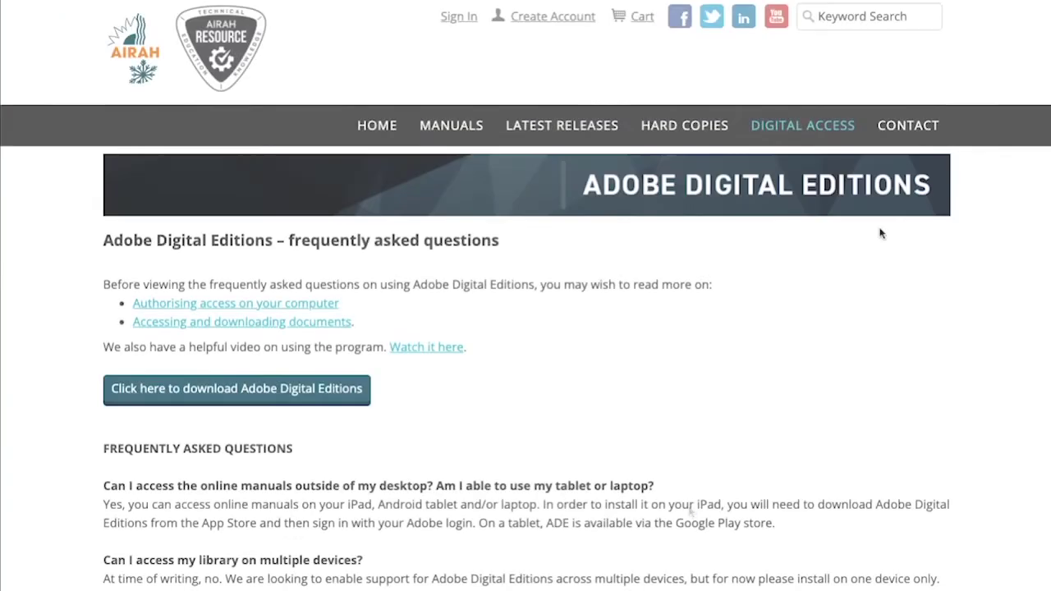
scroll(880, 234, "down", 2)
scroll(880, 234, "down", 7)
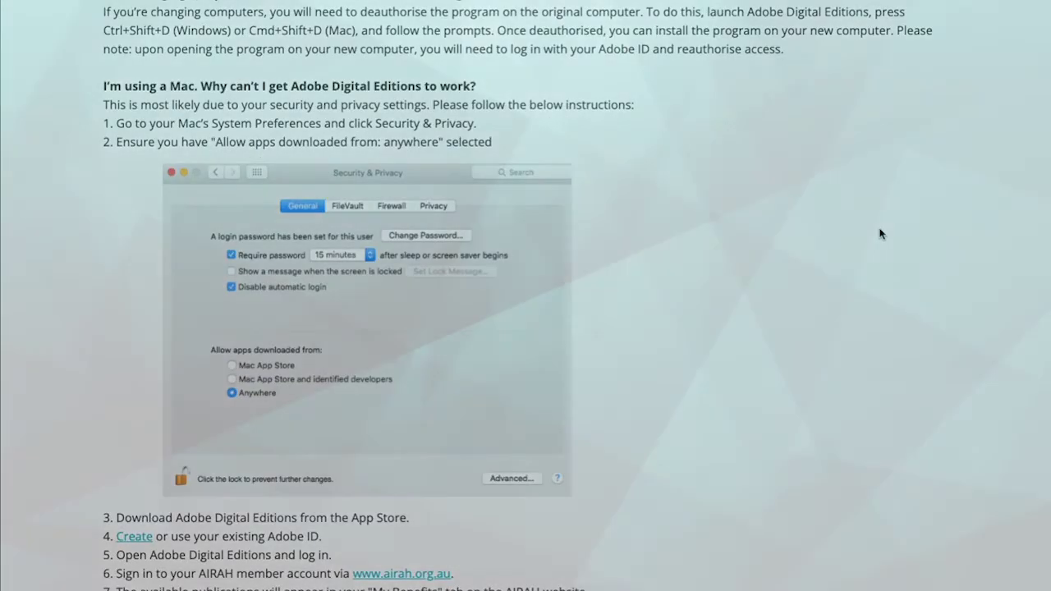